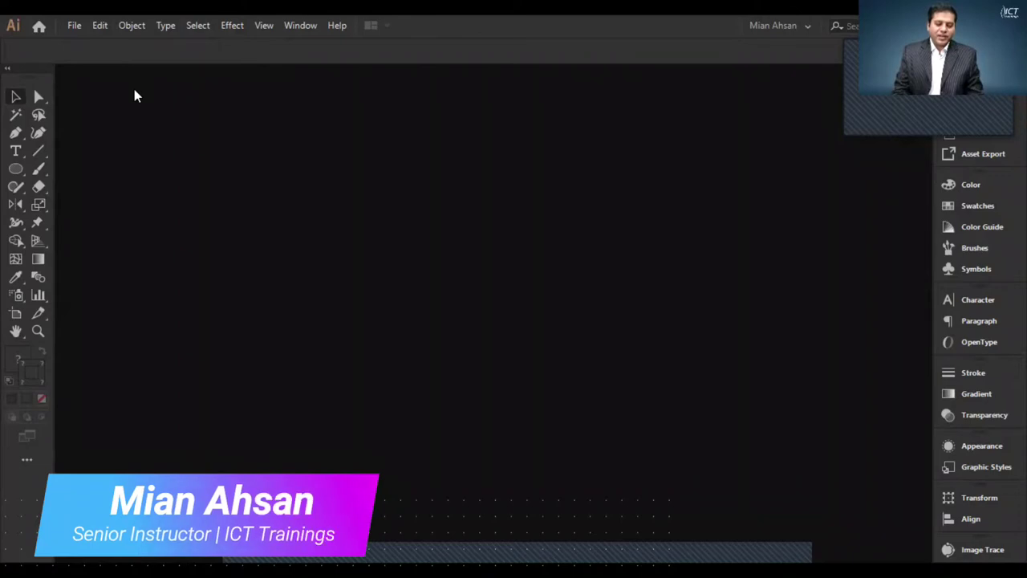
Open the color_fills file from the Chapter 07 exercise folder
click(76, 27)
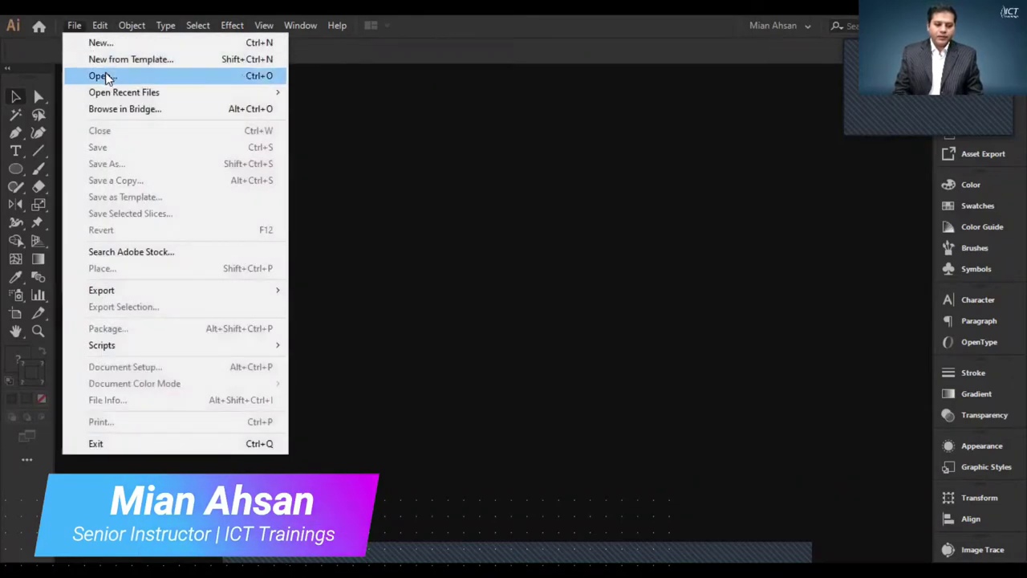
click(106, 76)
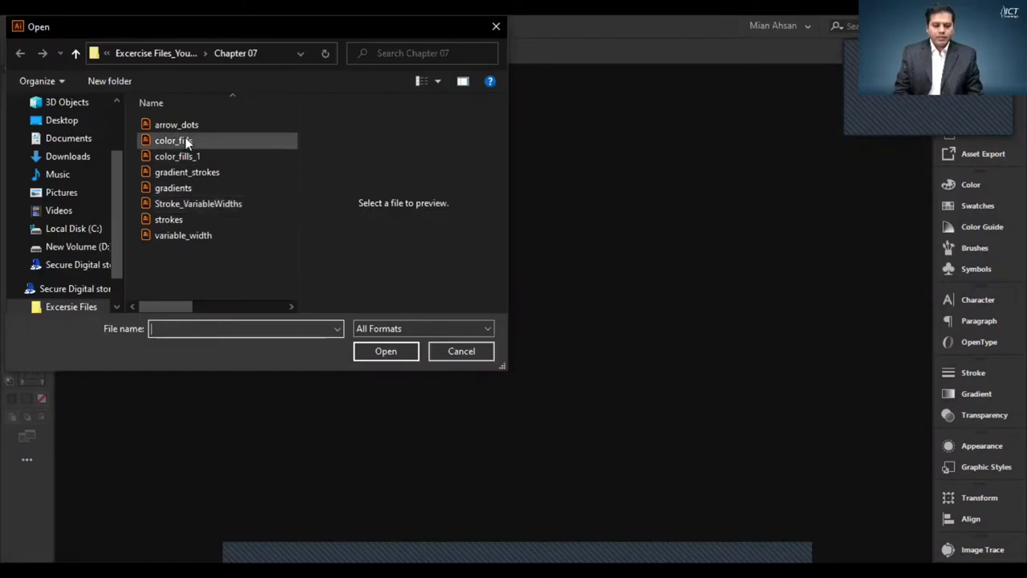
click(185, 138)
click(408, 349)
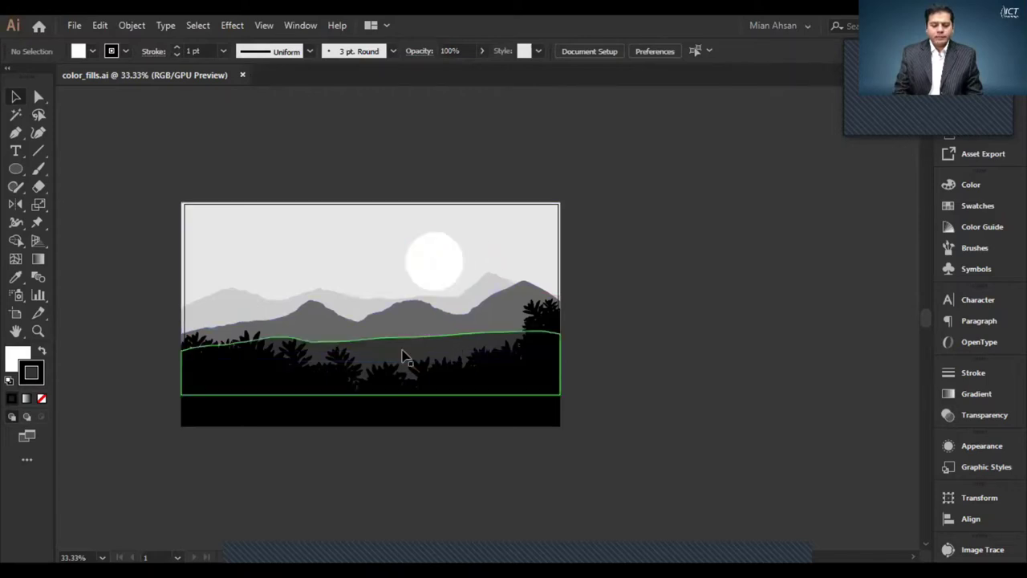
Select the sky shape, then show the swatches as a separate, enlarged floating panel beside the artwork
click(351, 305)
click(268, 306)
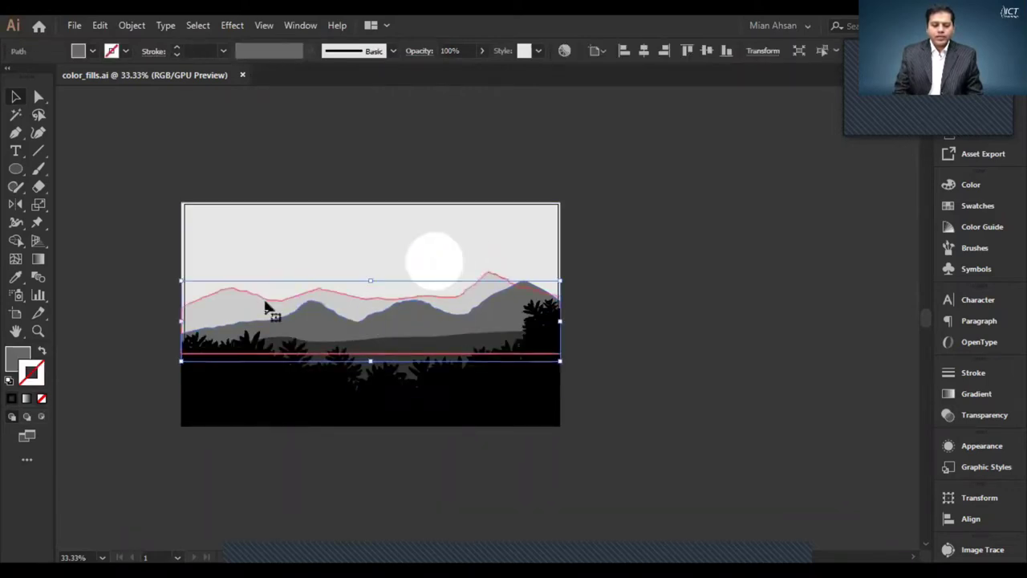
click(293, 256)
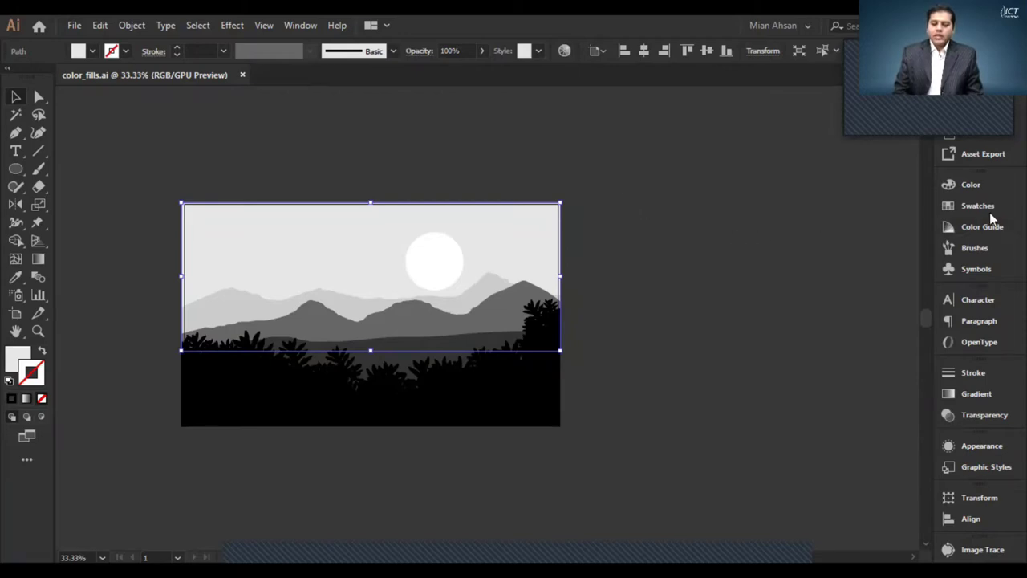
click(297, 25)
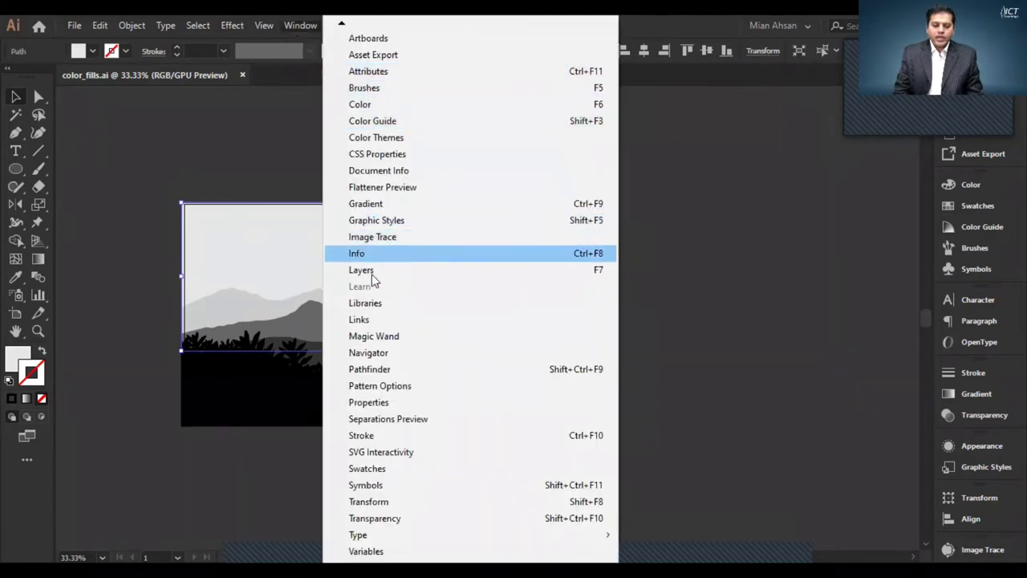
click(367, 469)
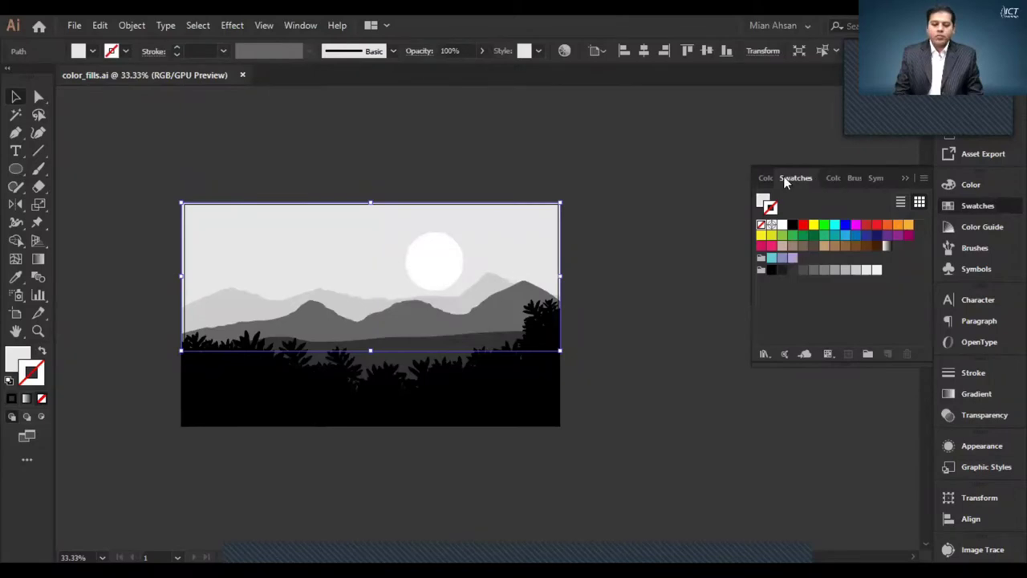
drag(786, 180, 619, 161)
drag(688, 346, 679, 413)
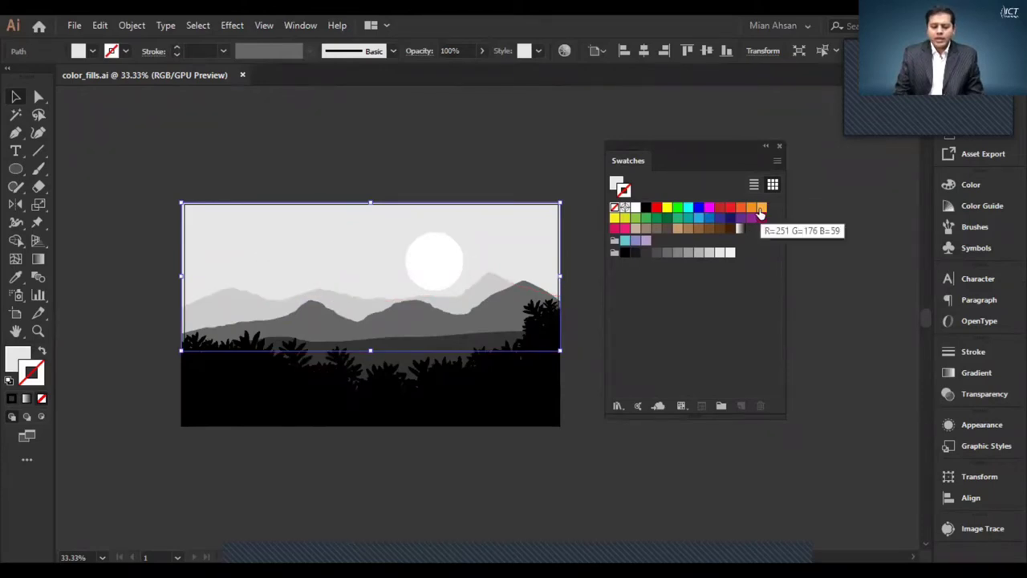
Fill the sky with the light orange swatch R=251 G=176 B=59, leaving it without a stroke
click(760, 210)
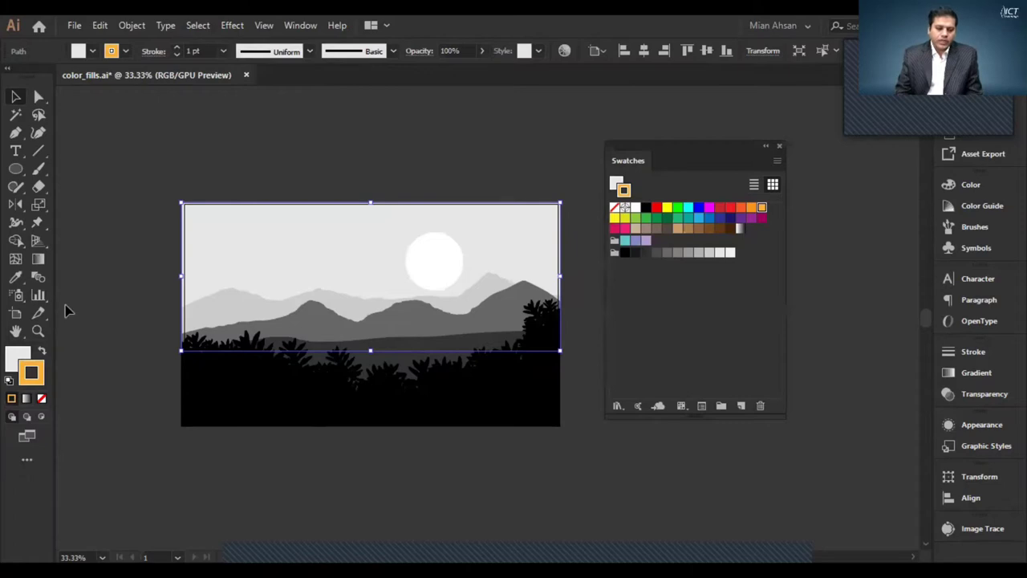
click(42, 400)
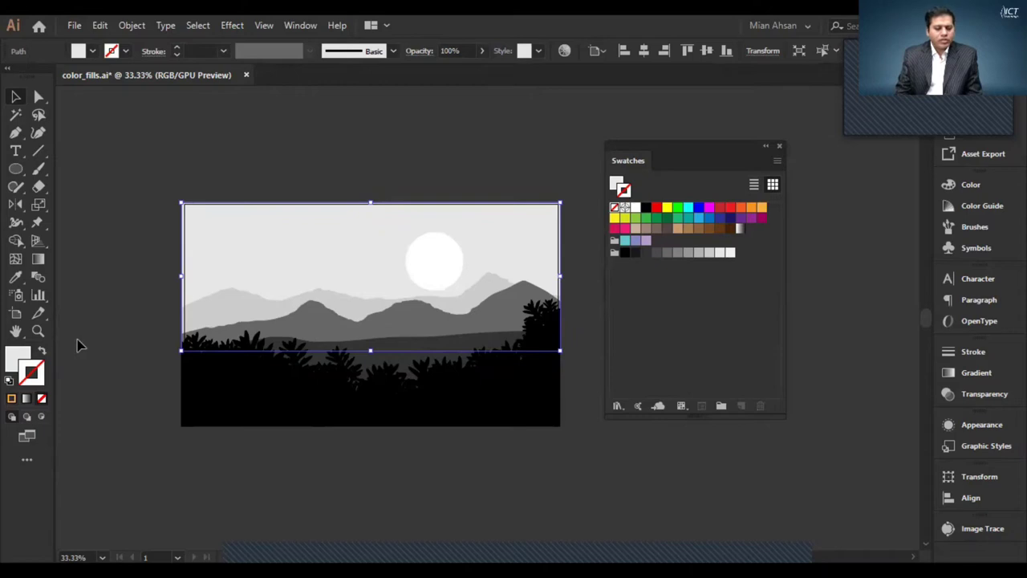
click(18, 358)
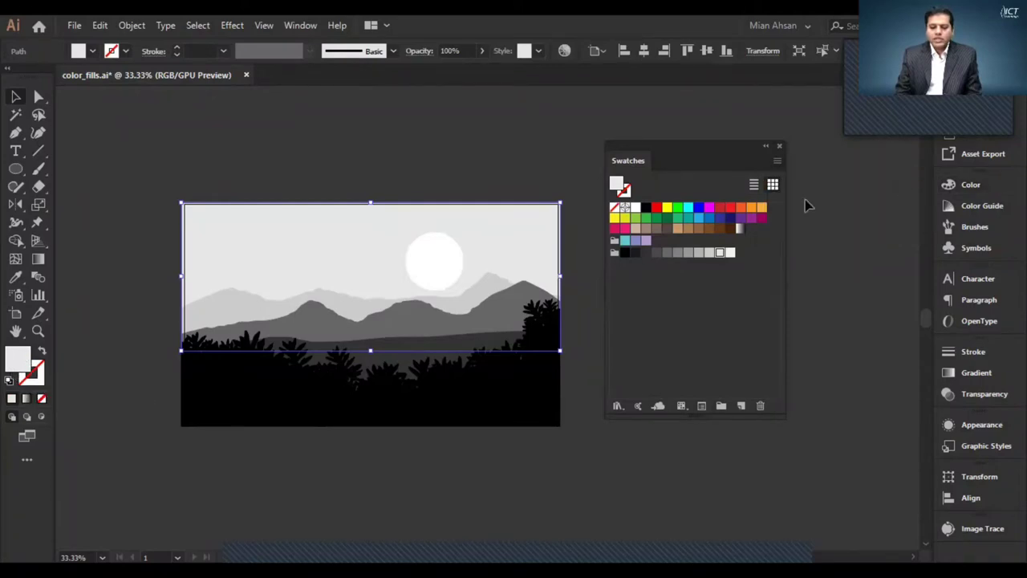
click(762, 208)
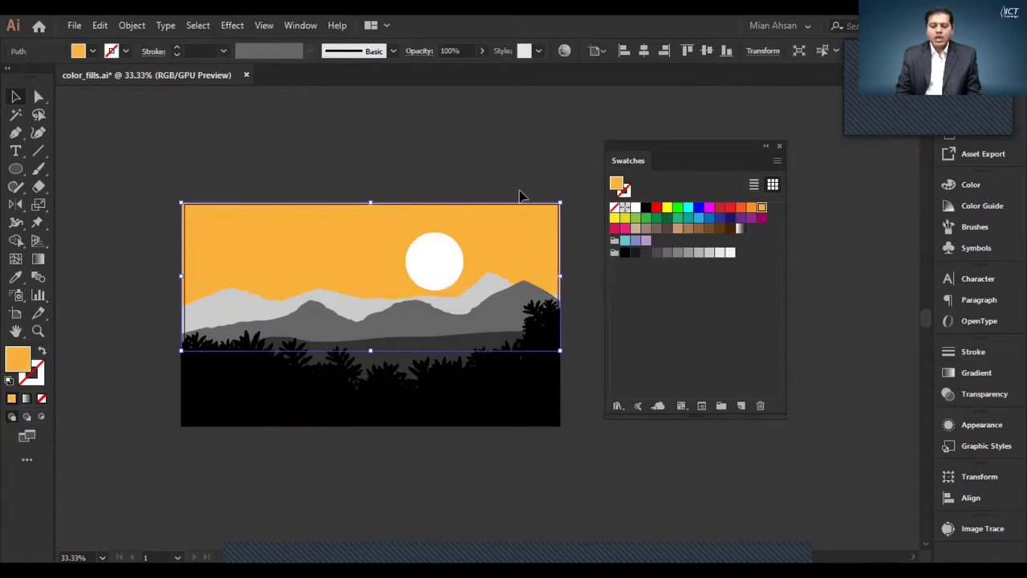
click(426, 155)
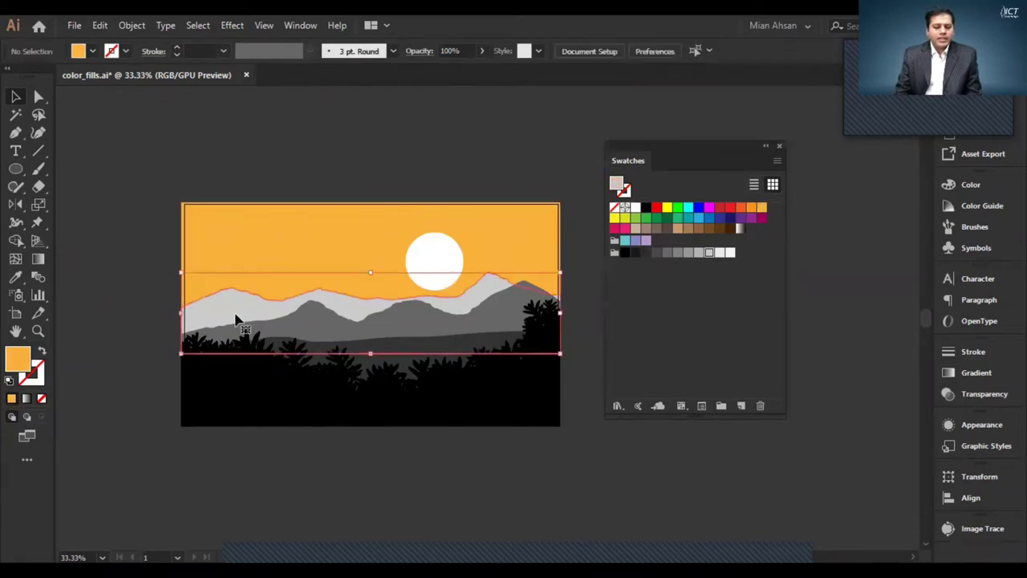
Fill the farthest mountain range with a medium brown swatch and the middle range with the next darker brown
click(237, 320)
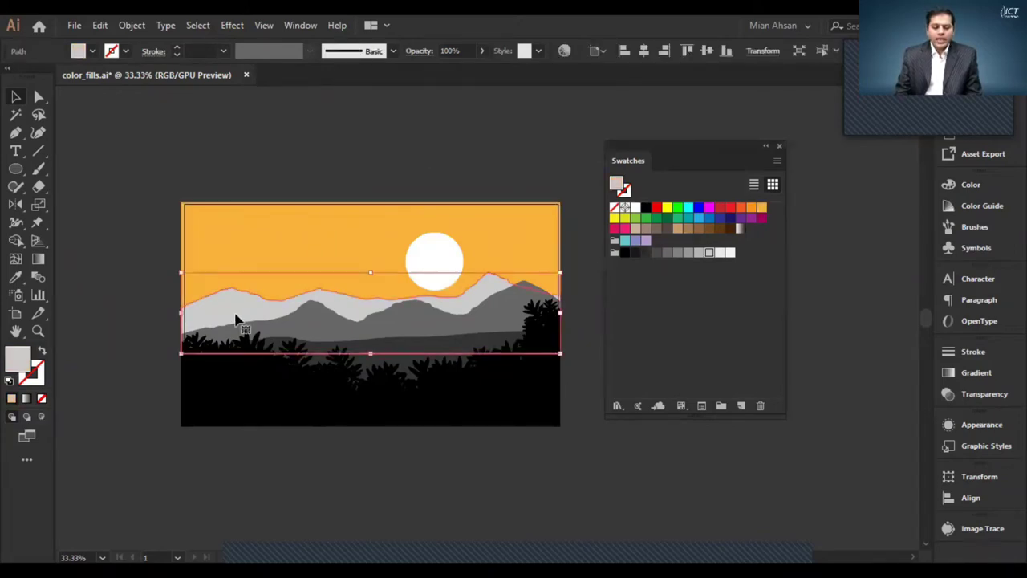
click(686, 230)
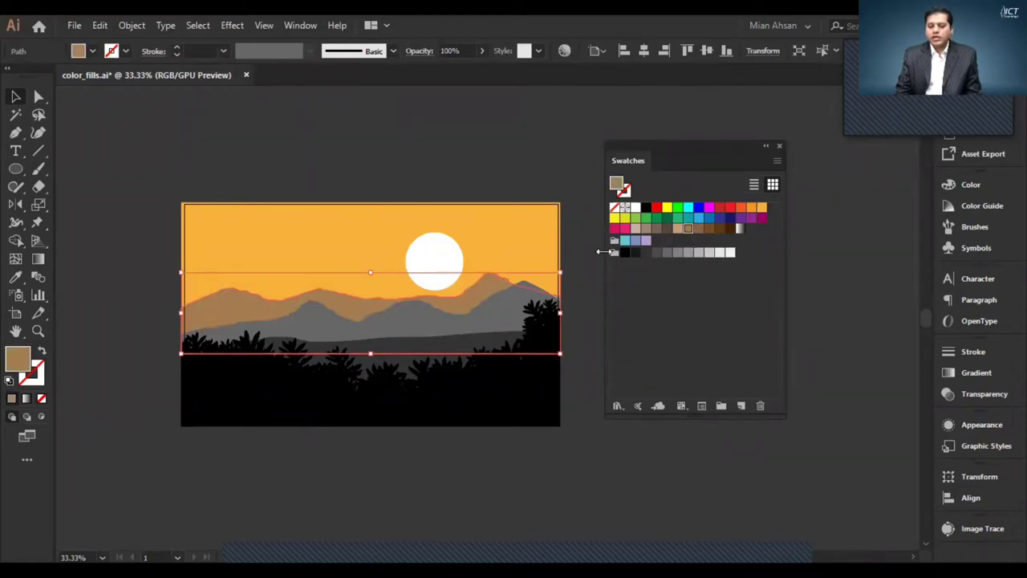
click(505, 319)
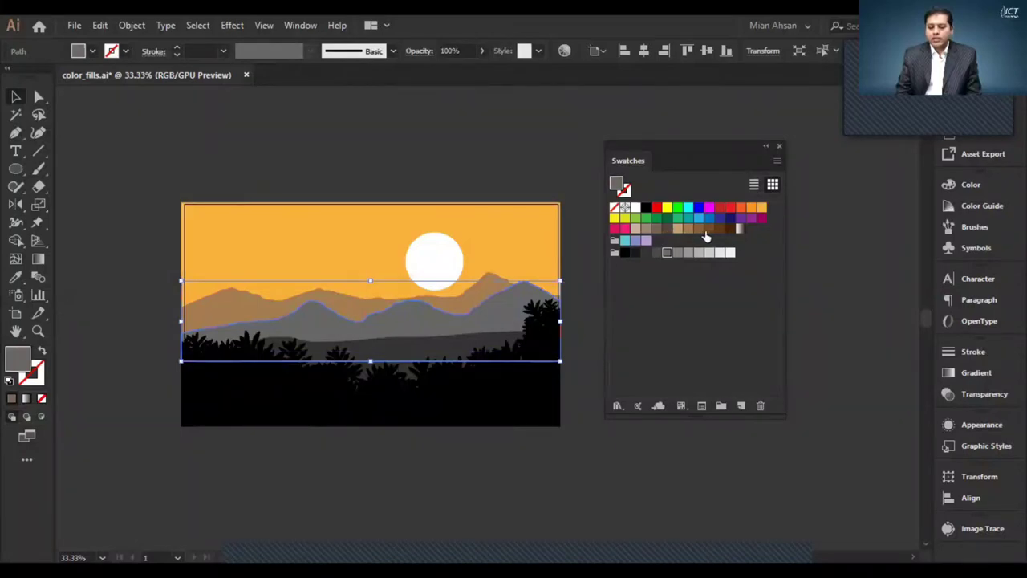
click(698, 230)
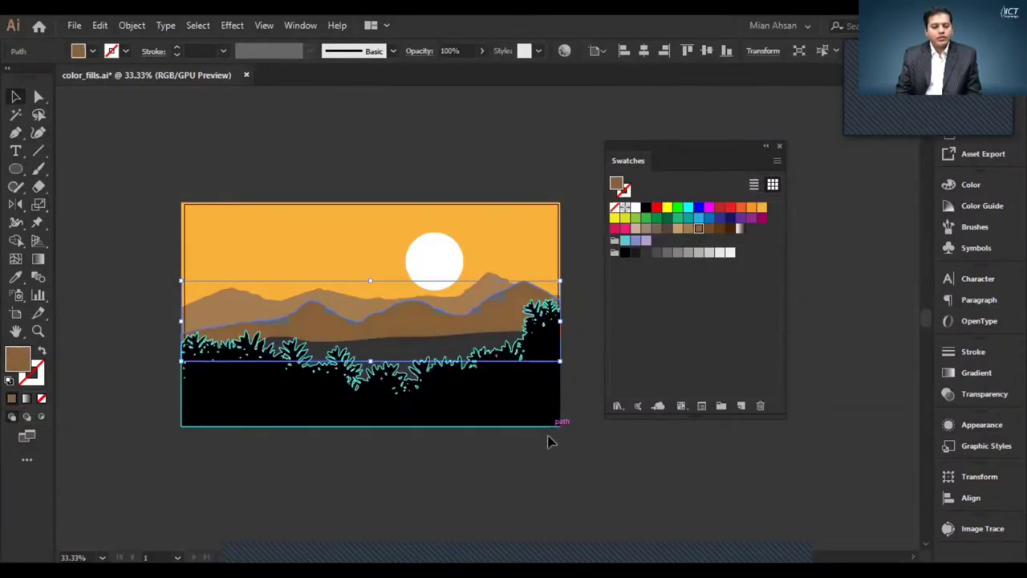
click(541, 463)
Fill the low hill behind the bushes with a dark brown swatch
click(416, 359)
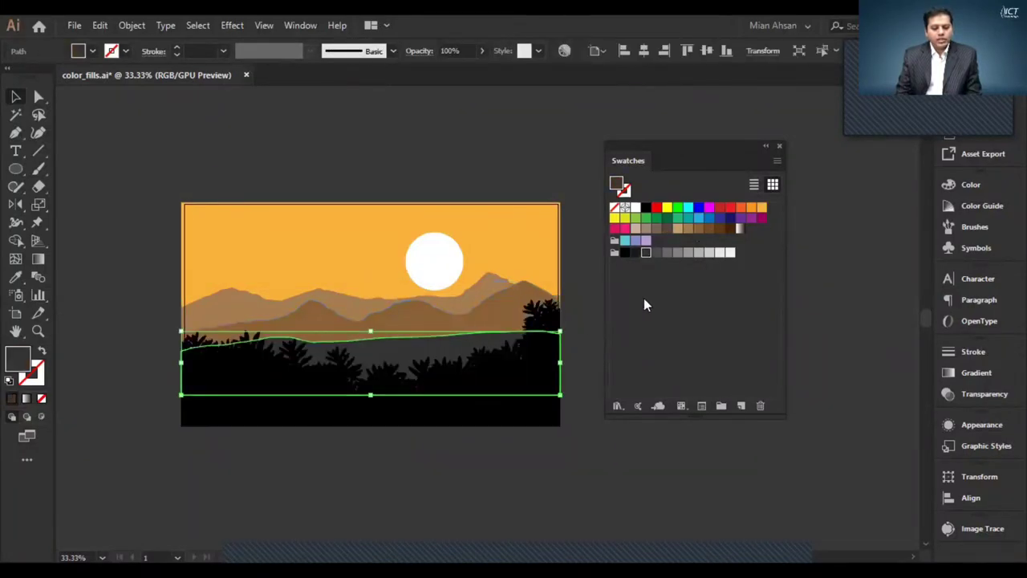
click(718, 230)
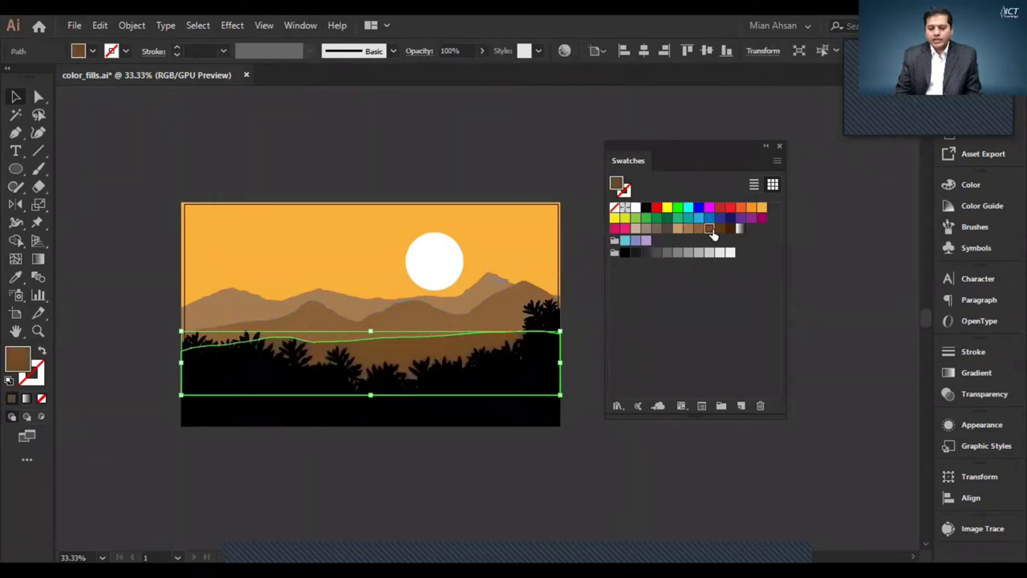
click(540, 446)
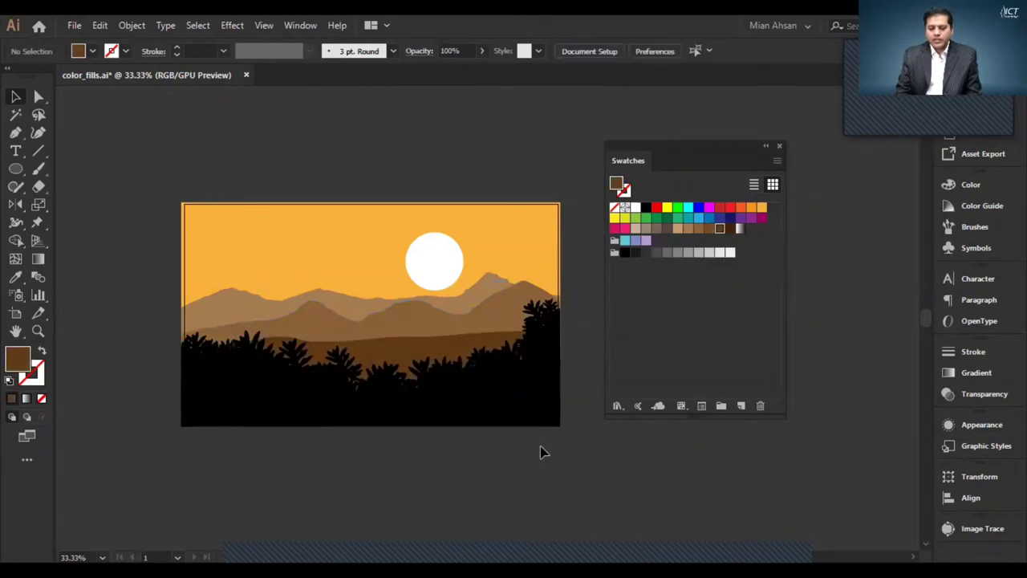
Fill the foreground bushes group with the darkest brown swatch
click(532, 385)
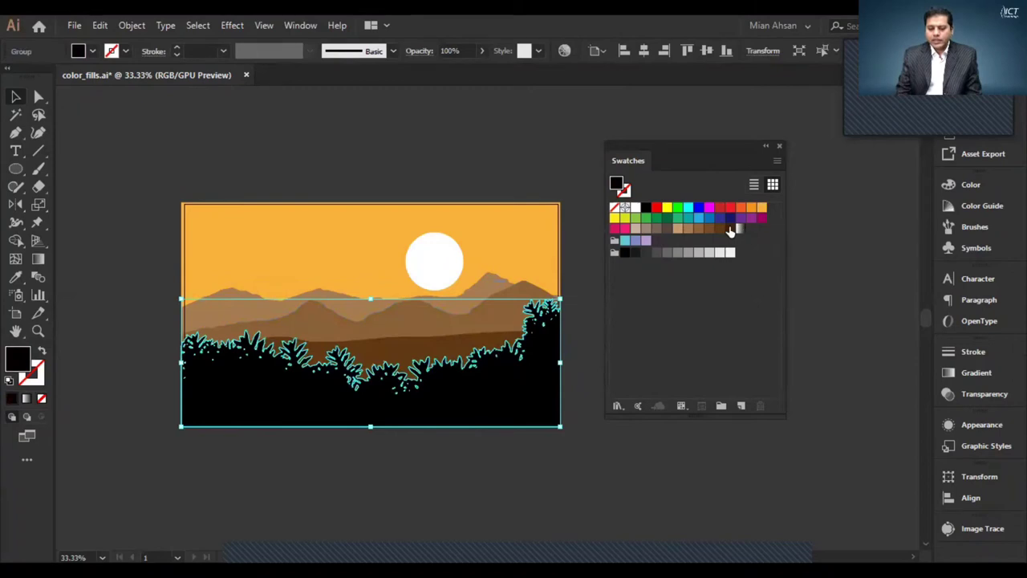
click(730, 231)
click(525, 506)
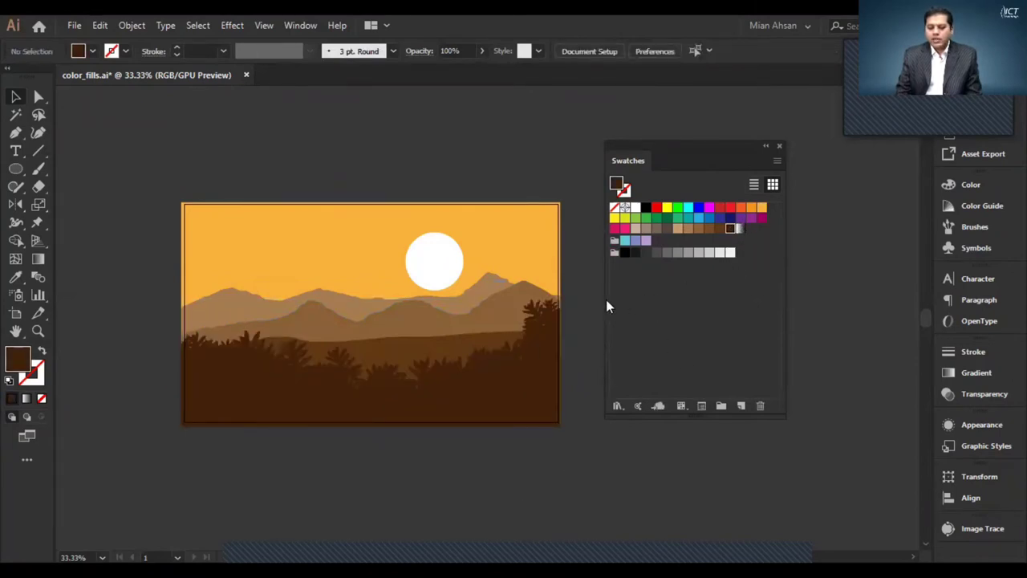
Recolor the low hill with a one-step lighter brown swatch and the middle mountain range with a light tan brown
click(450, 351)
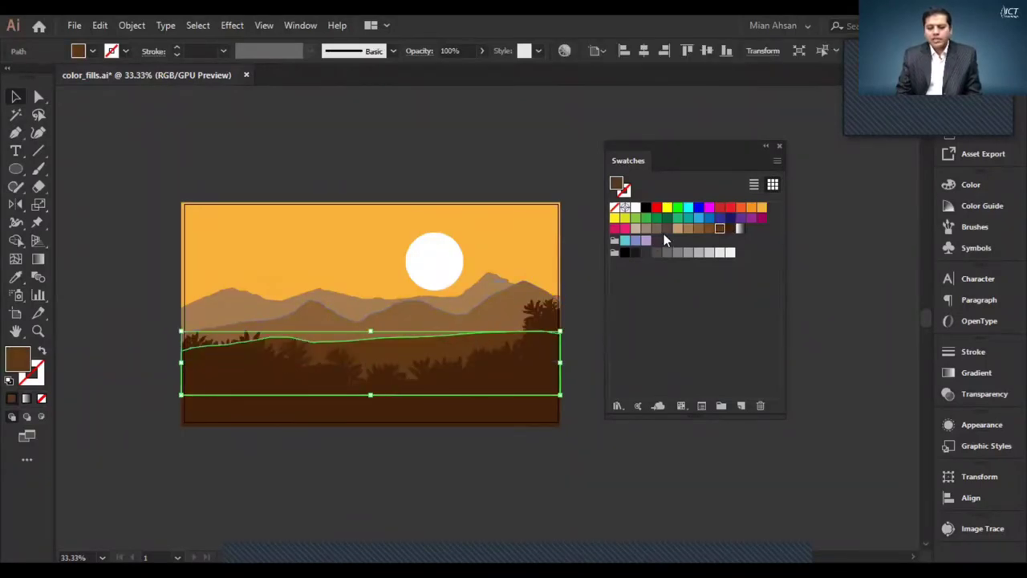
click(709, 228)
click(514, 300)
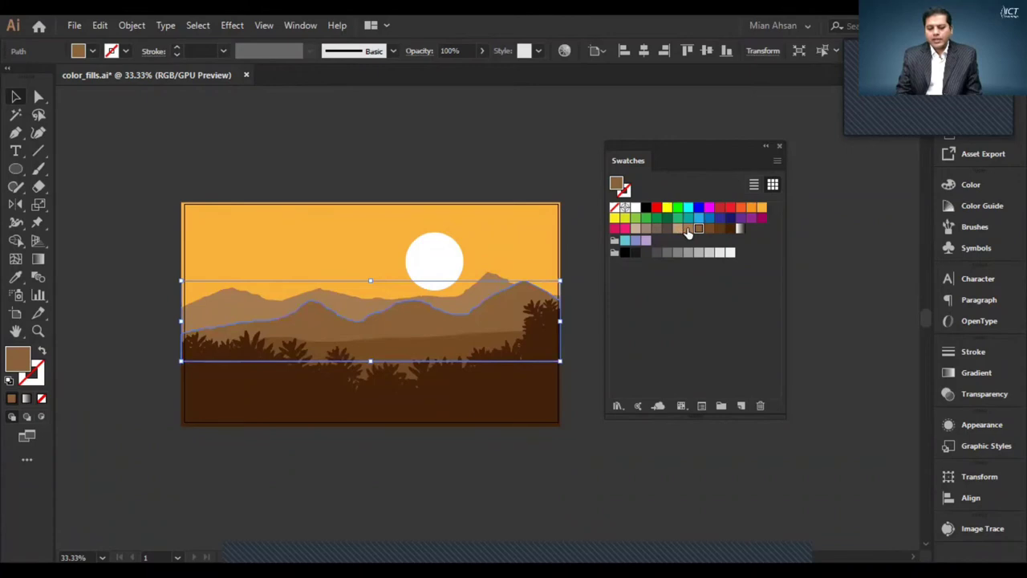
click(681, 229)
Fill the farthest mountain range with the dark grayish-brown swatch and deselect it
click(476, 284)
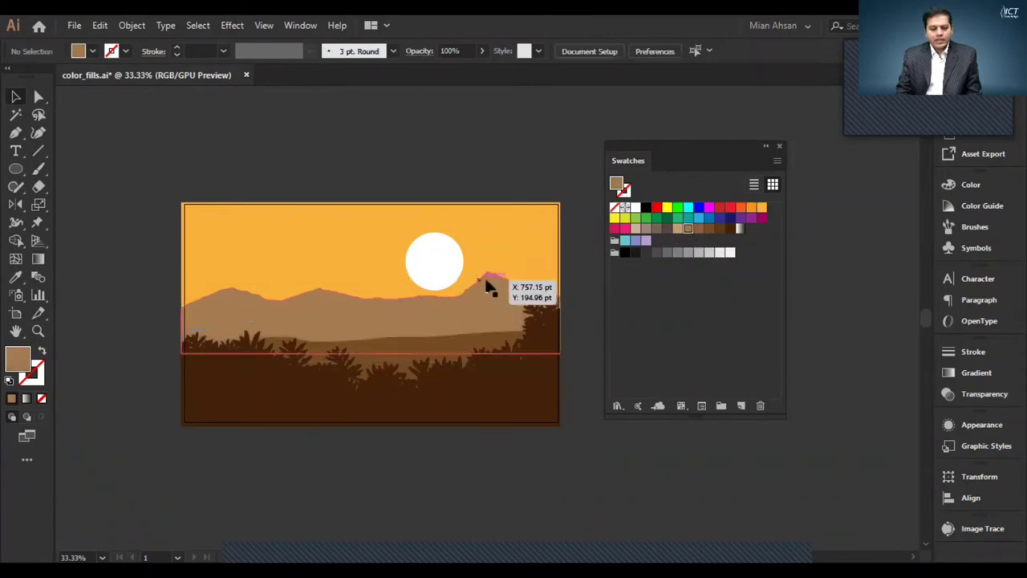
click(667, 229)
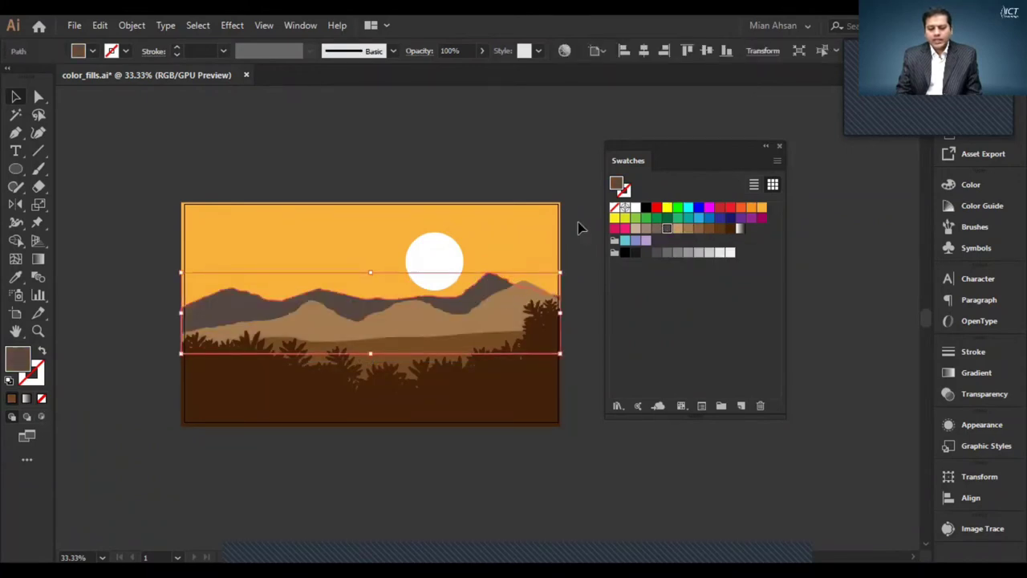
click(574, 203)
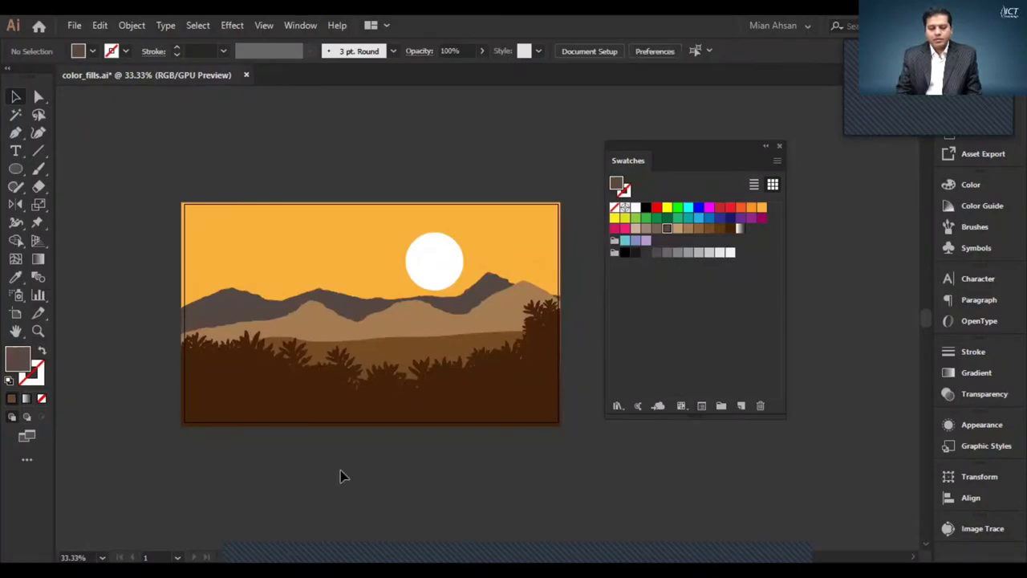
Fill the sun circle with the reddish-orange swatch and deselect it
click(416, 268)
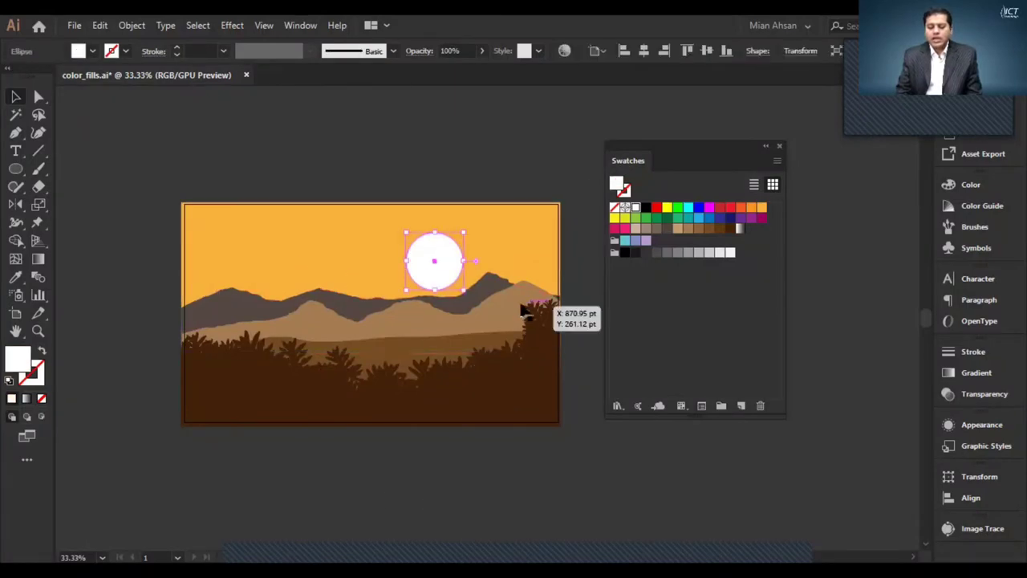
click(739, 207)
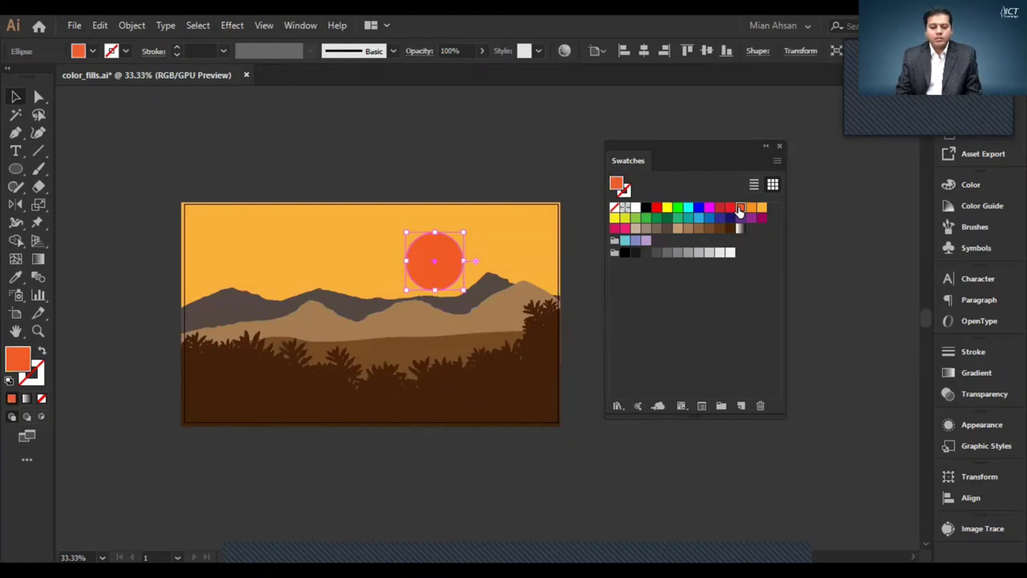
click(526, 136)
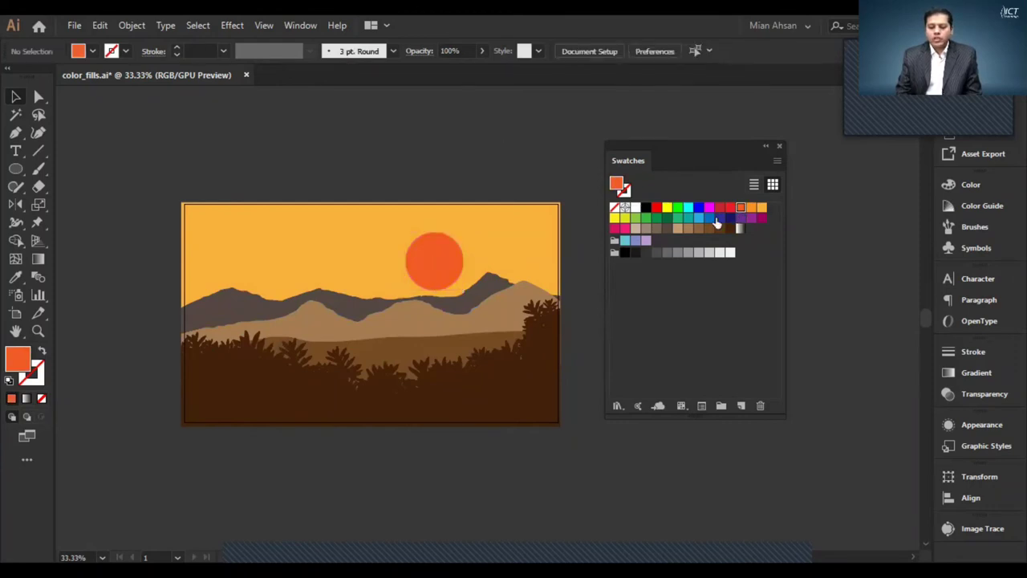
Open the Bright swatch library from Color Properties, place it beside the artwork and enlarge it to show all its color groups
click(617, 406)
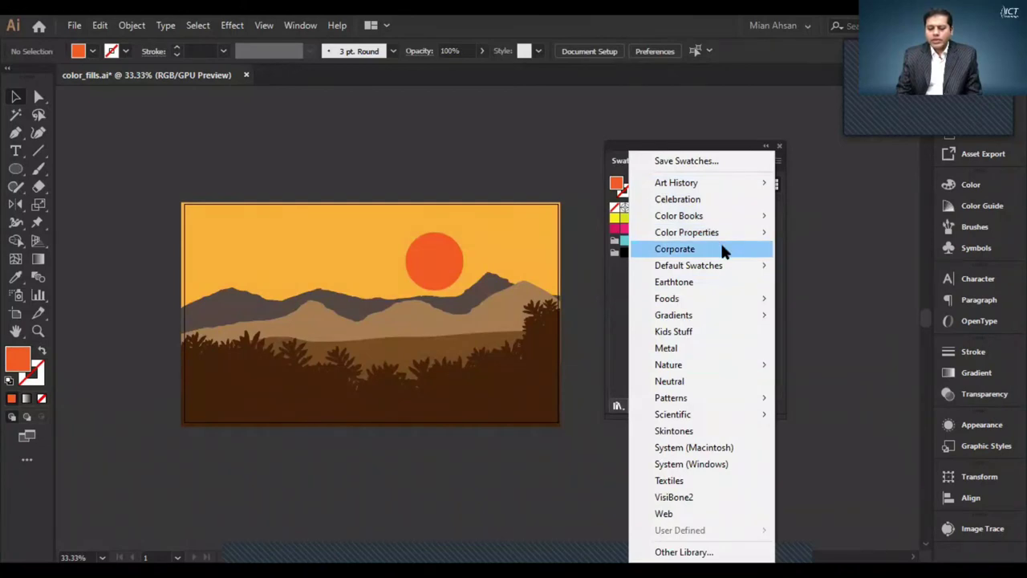
mouse_move(758, 234)
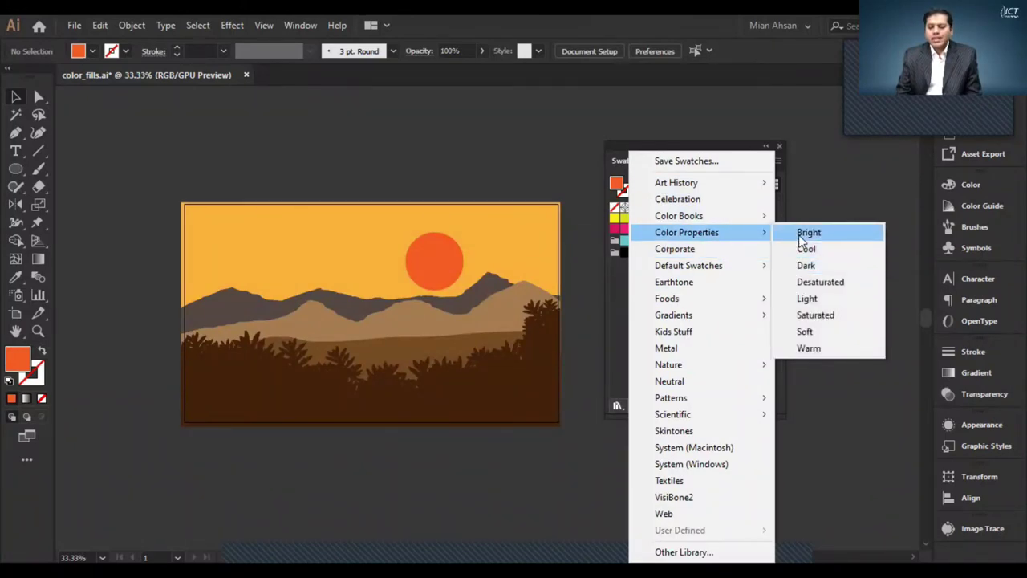
click(805, 235)
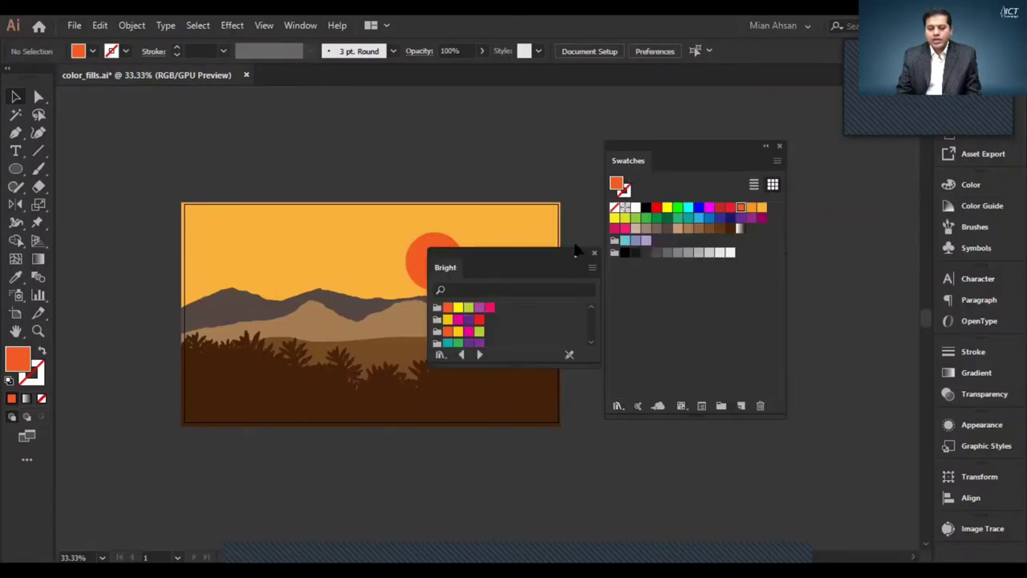
drag(703, 150, 815, 161)
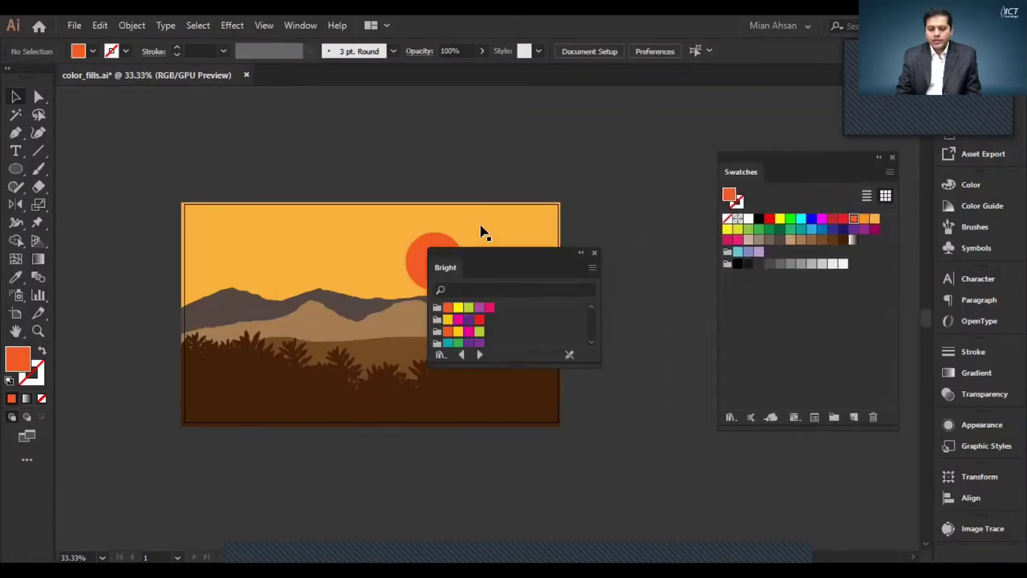
drag(501, 255, 638, 176)
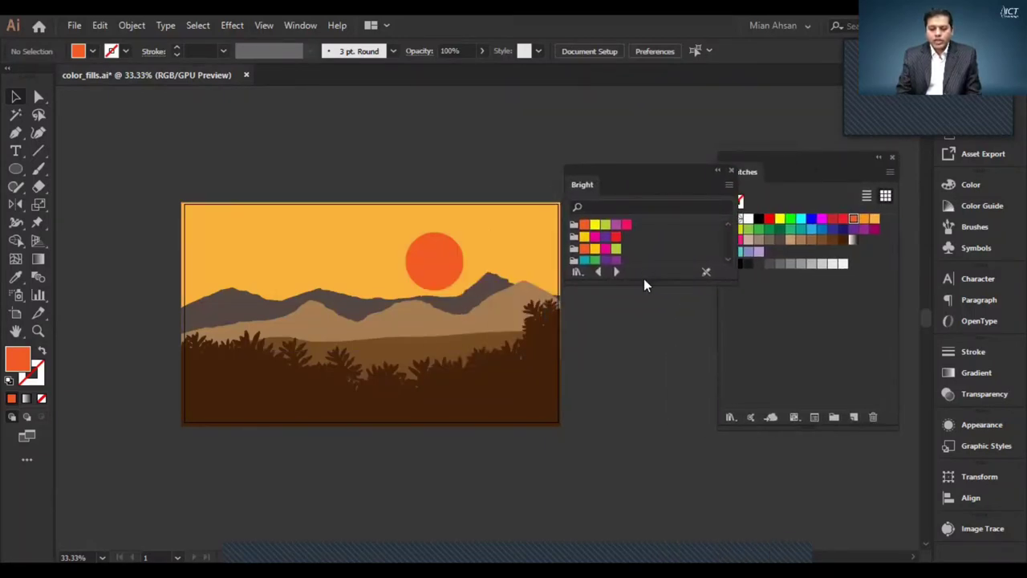
drag(642, 290, 622, 441)
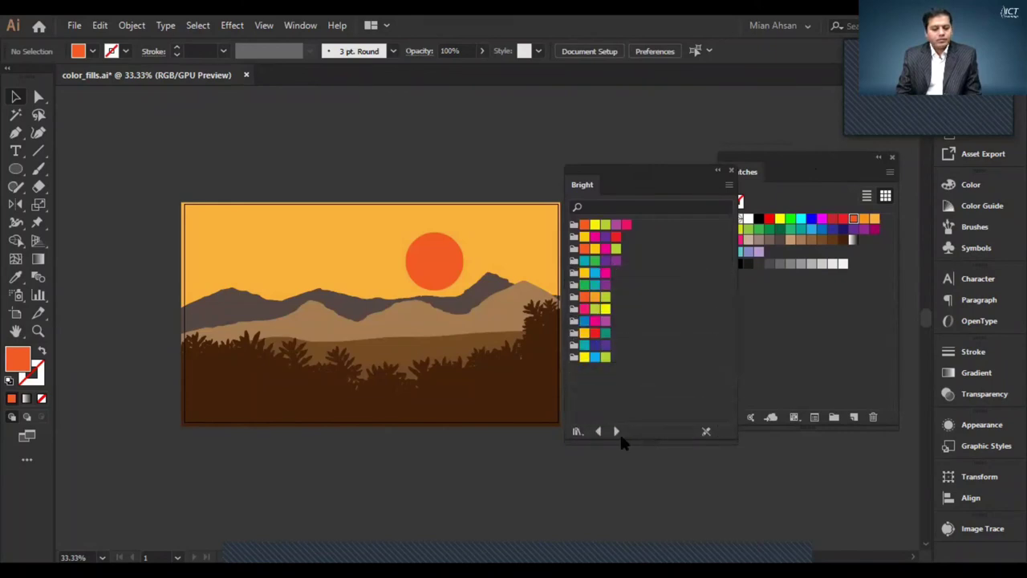
Browse forward through the swatch libraries from Bright to Video and Film, examining the colors each one offers
click(616, 431)
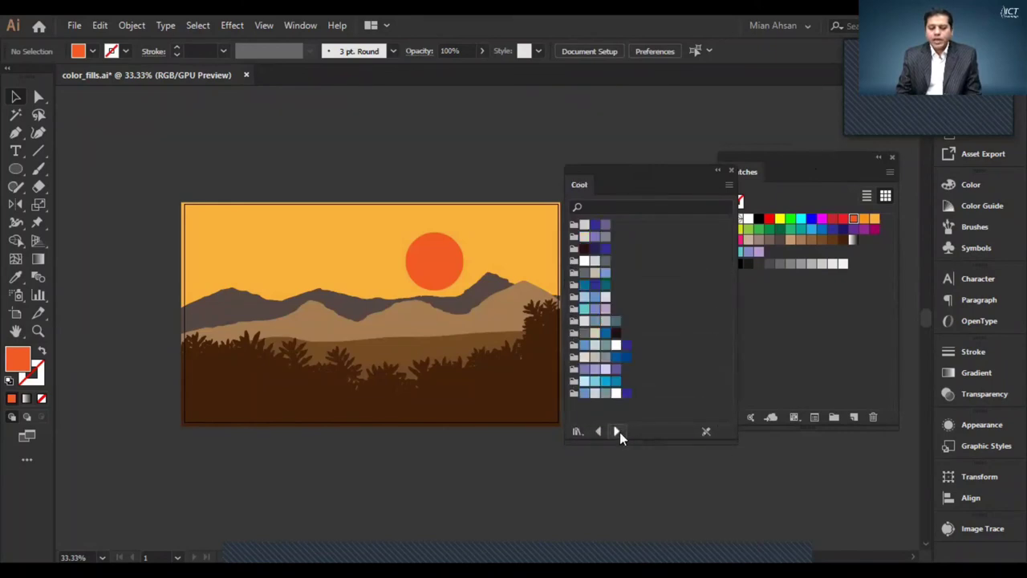
click(617, 431)
click(617, 431)
click(617, 432)
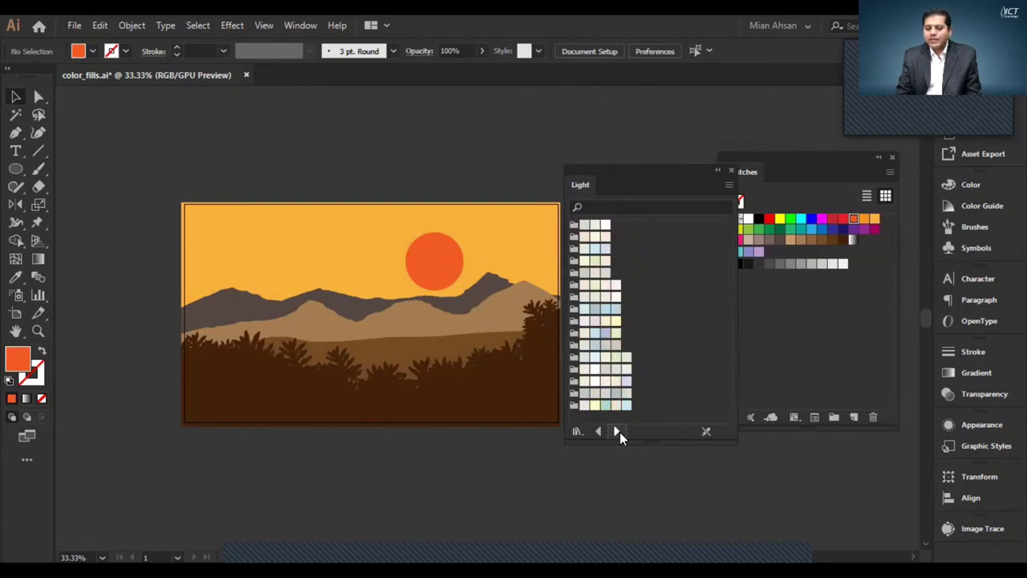
click(617, 432)
click(617, 432)
click(617, 432)
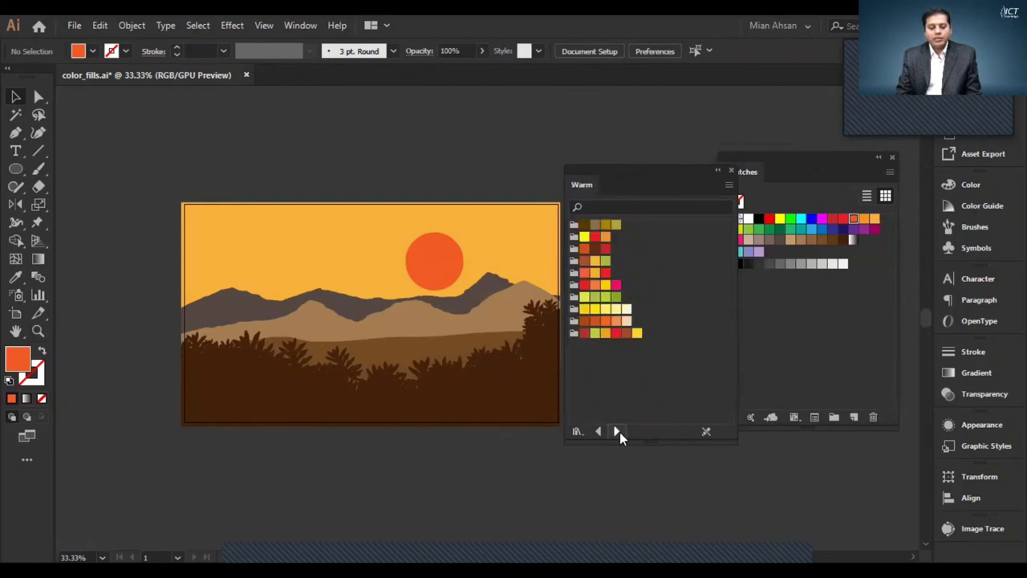
click(617, 432)
click(617, 432)
click(617, 432)
click(617, 431)
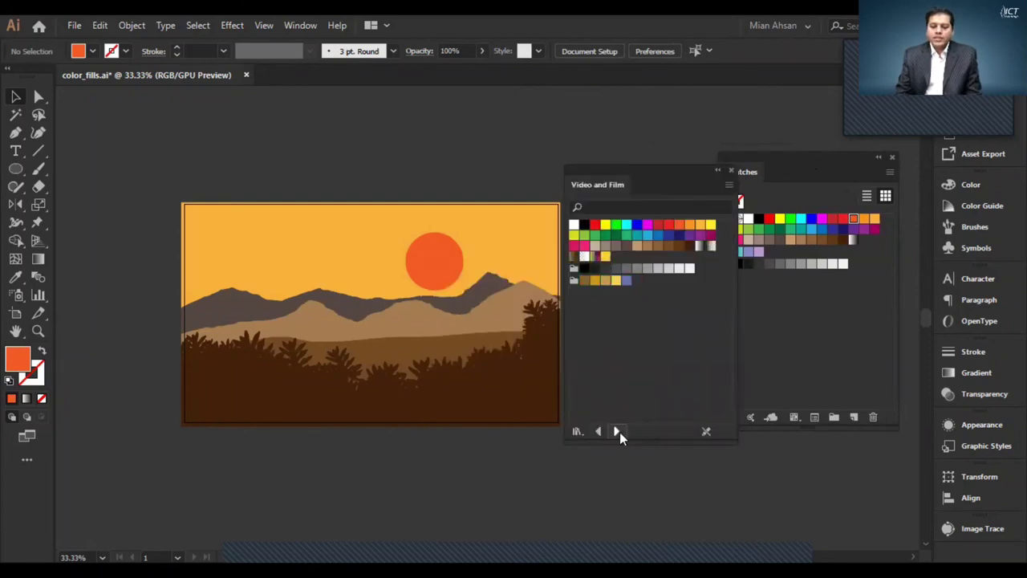